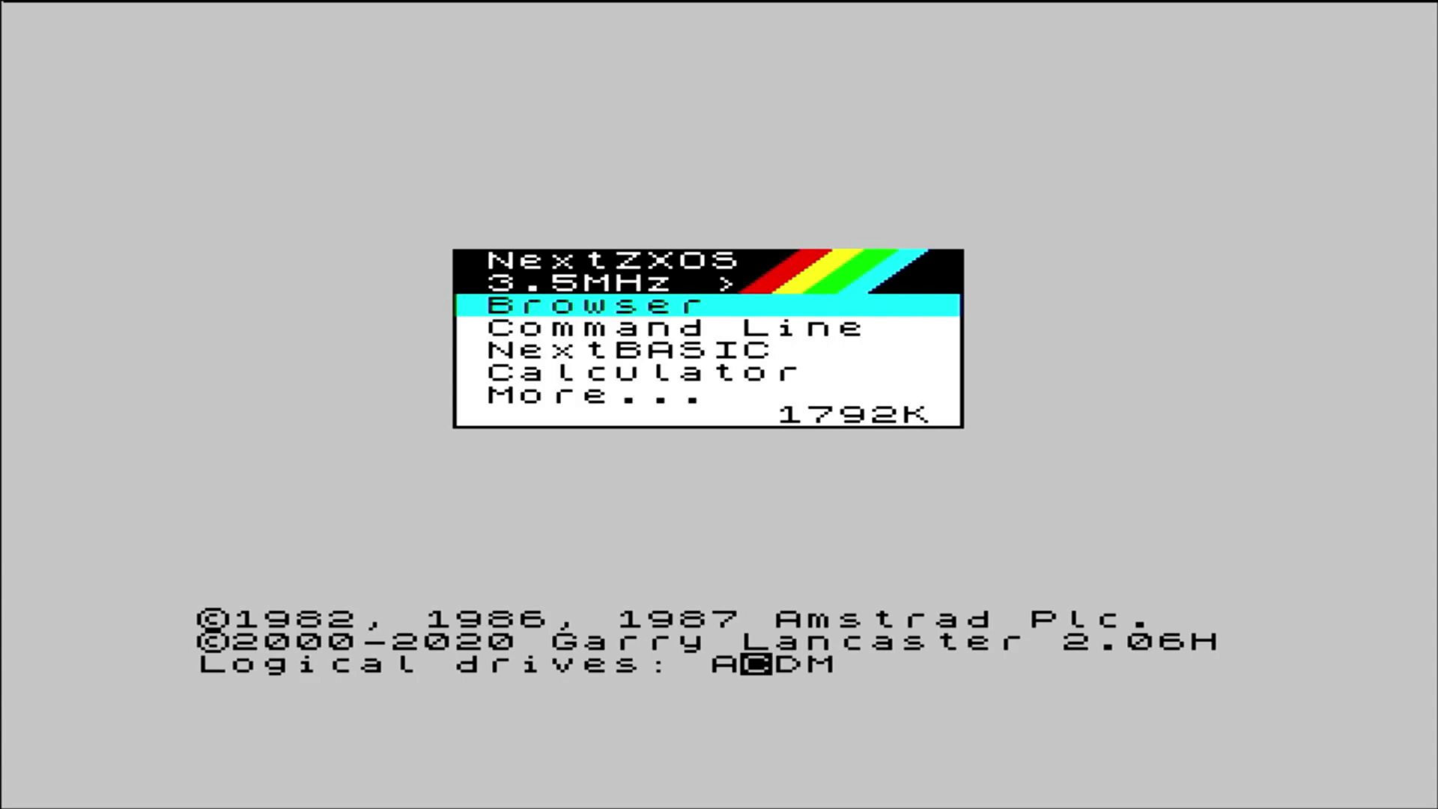
Open the command line and list the drive assignments with cat asn
{"action": "key", "text": "Down"}
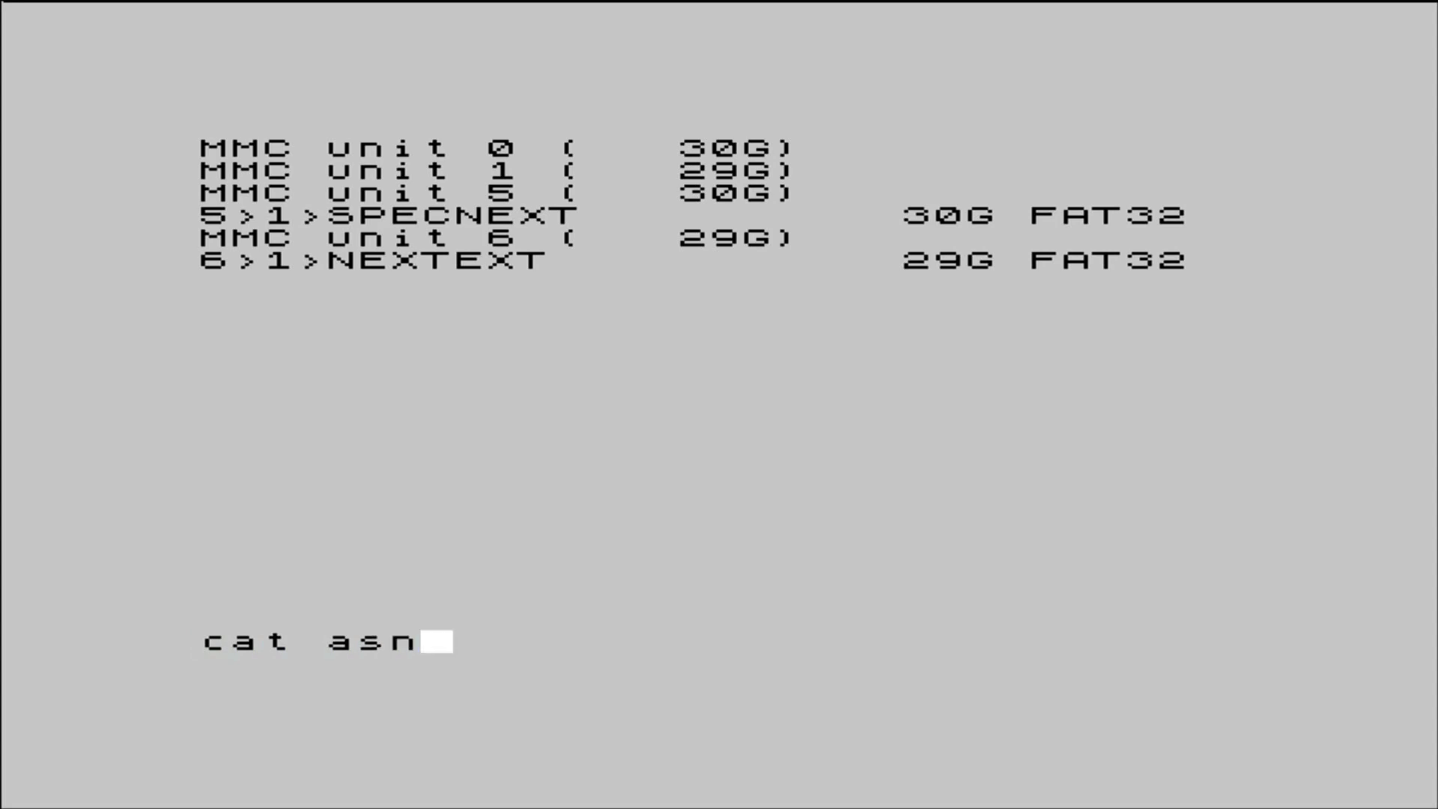
{"action": "key", "text": "Return"}
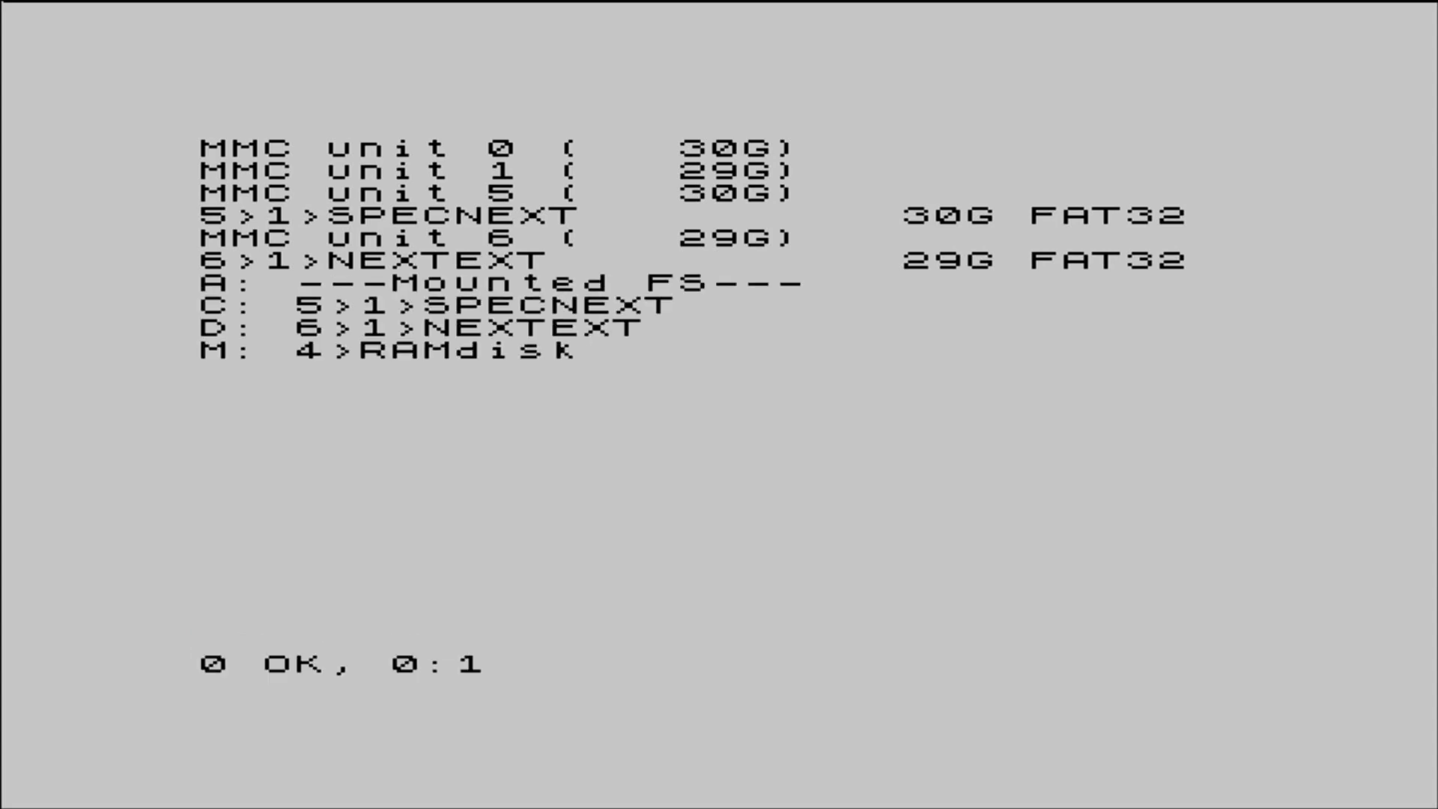
Make D: the current drive using the load command
{"action": "type", "text": "load \""}
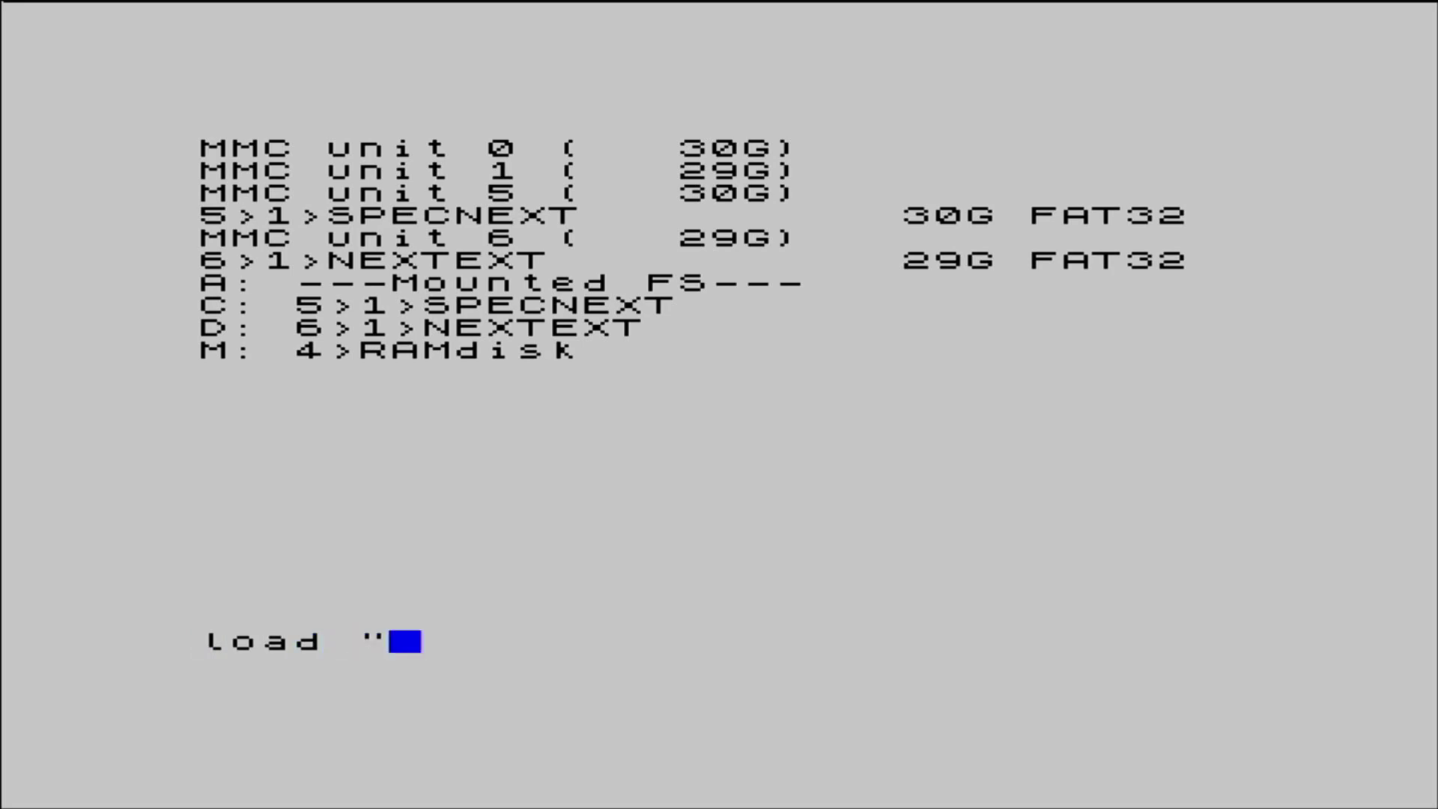
{"action": "type", "text": "d:\""}
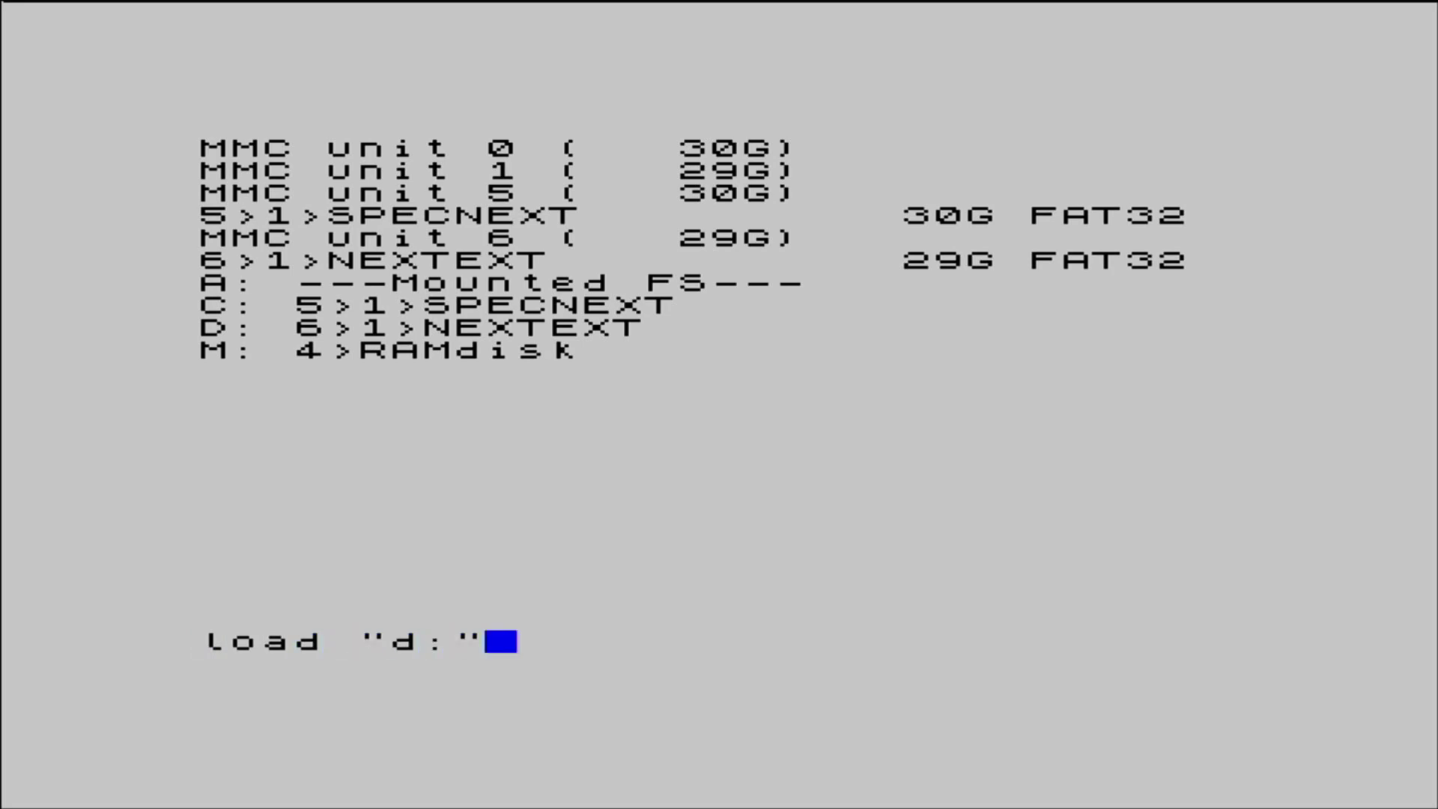
{"action": "key", "text": "Return"}
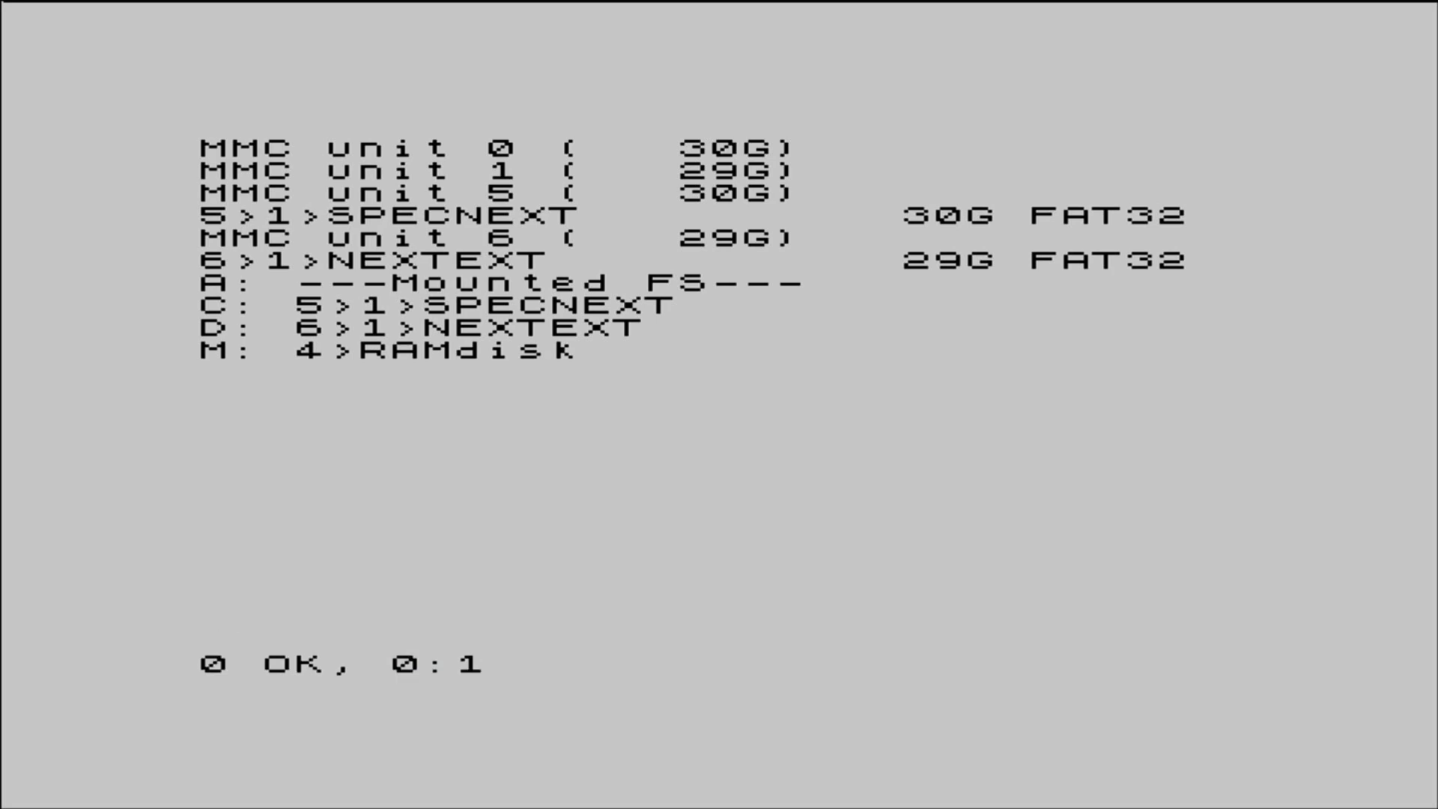
Catalogue the files on the current drive
{"action": "key", "text": "Return"}
{"action": "type", "text": "cat"}
{"action": "key", "text": "Return"}
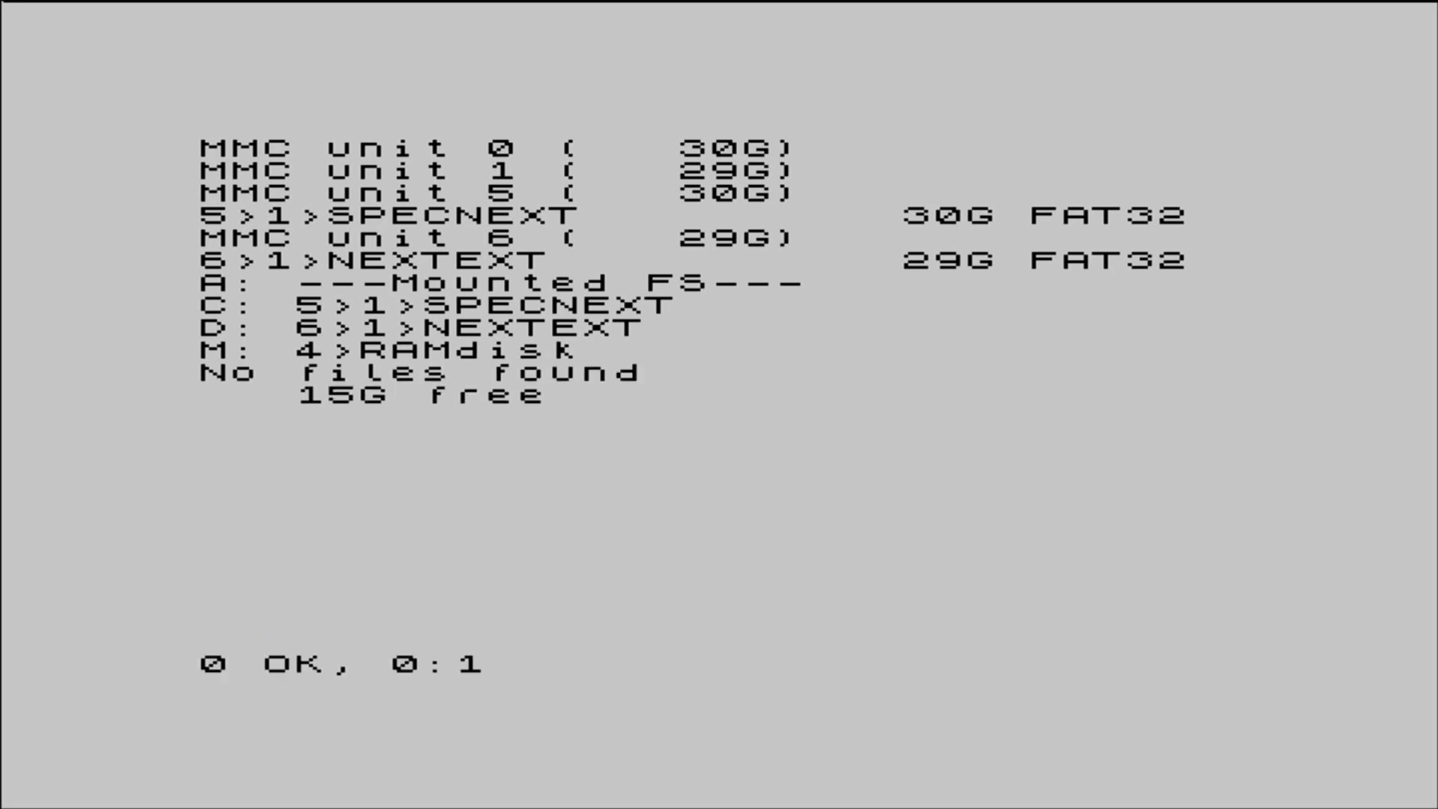
{"action": "key", "text": "Return"}
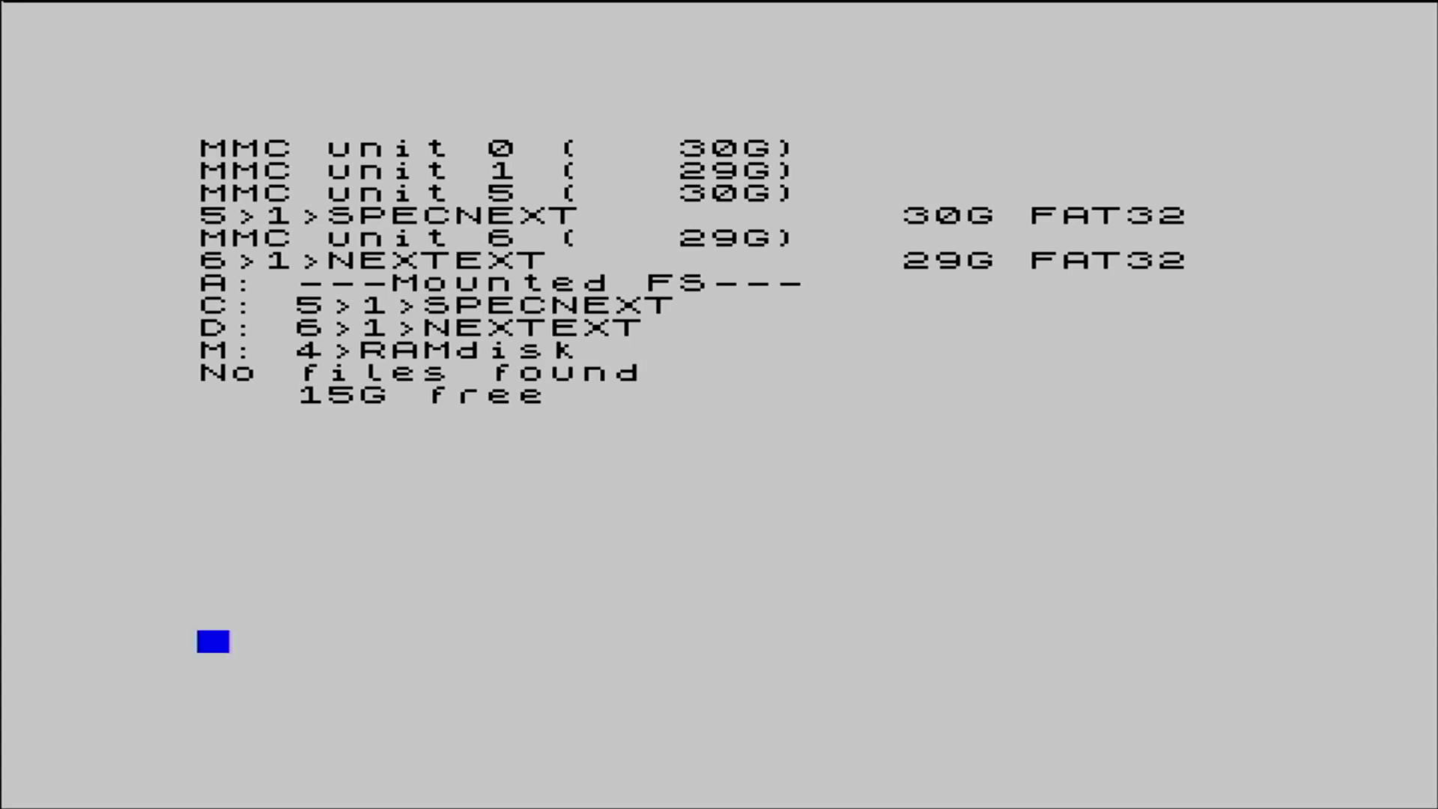
Enter program line 10 to print "The Retro Shack Rulez" and run the program
{"action": "type", "text": "10 "}
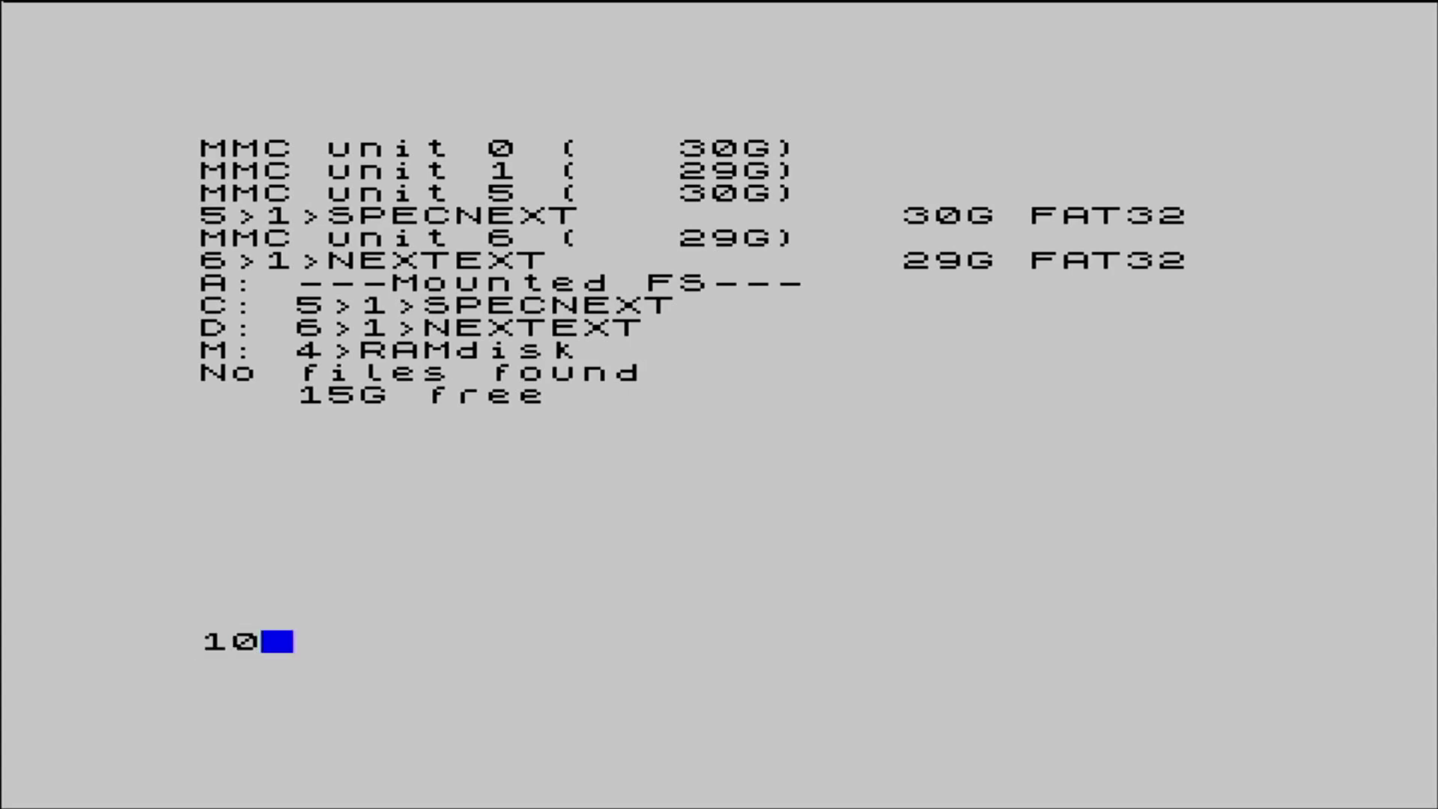
{"action": "type", "text": "pri"}
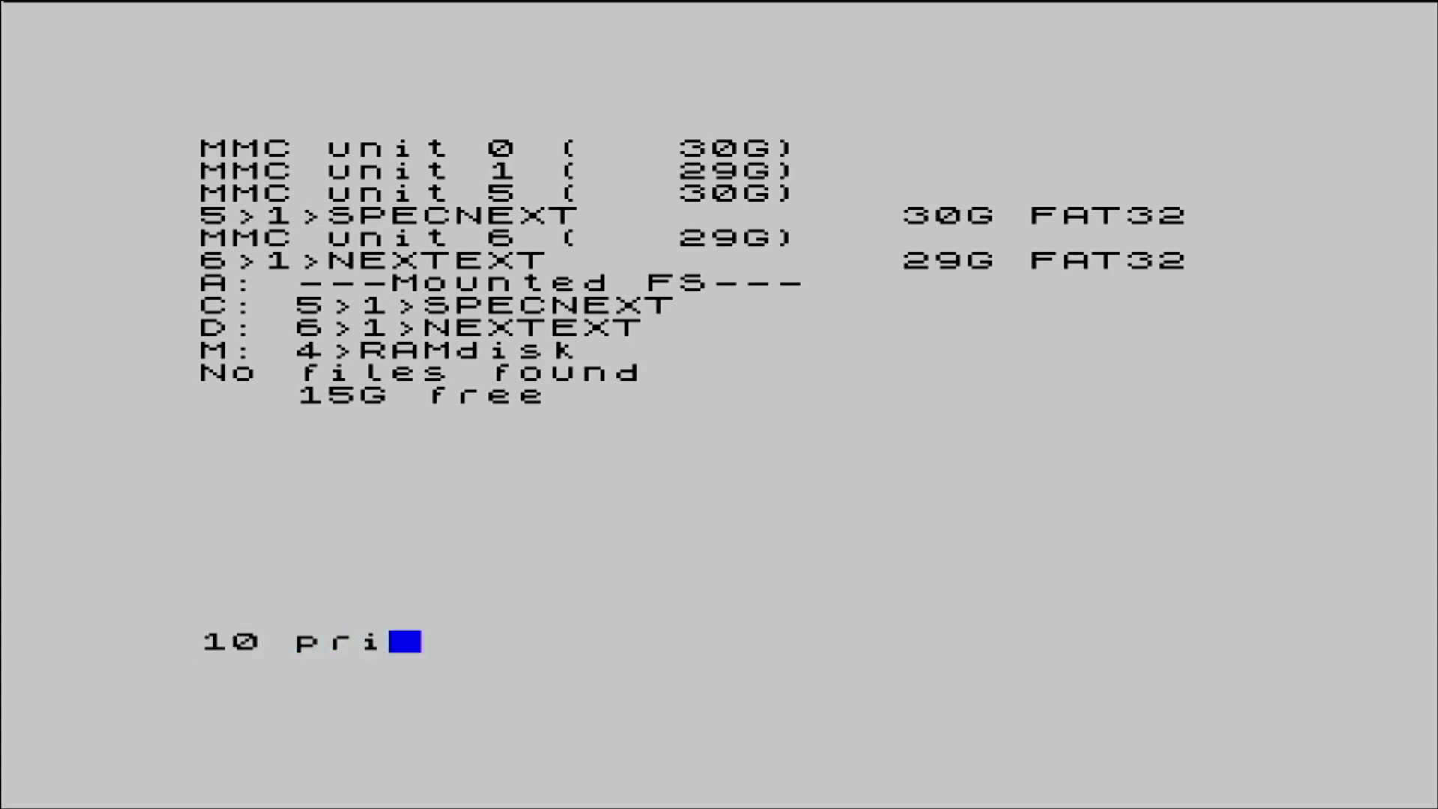
{"action": "type", "text": "nt \"T"}
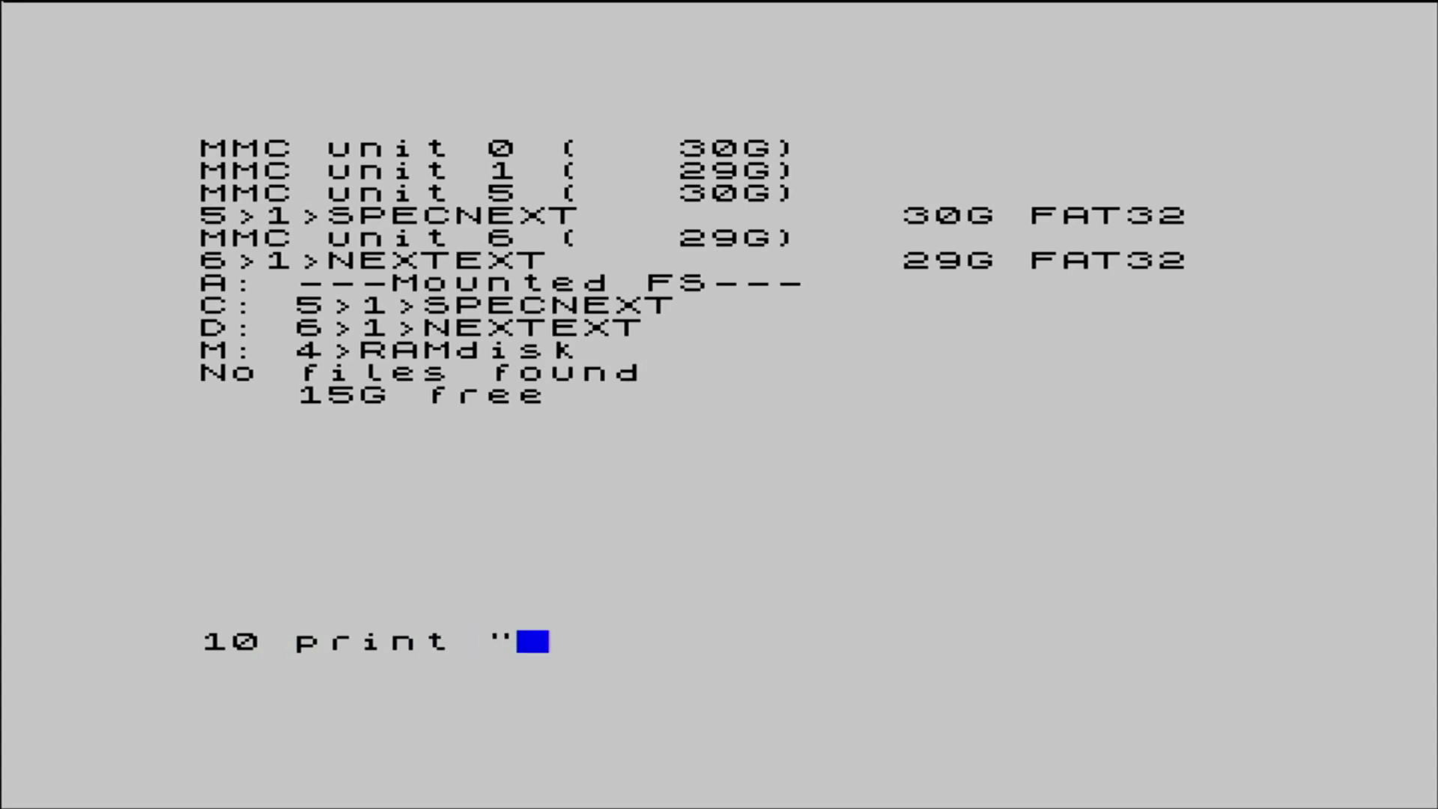
{"action": "type", "text": "he "}
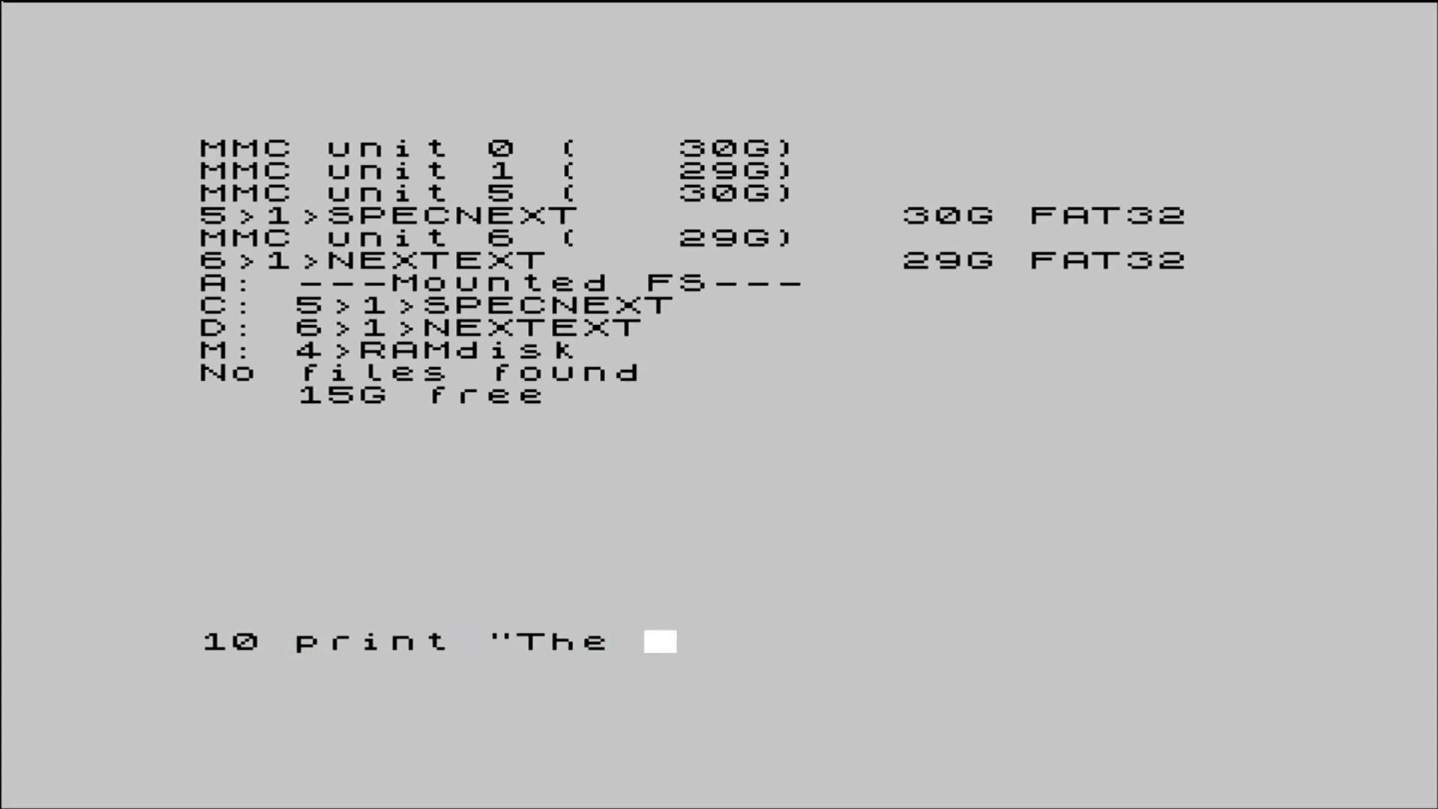
{"action": "type", "text": "Retro Shack Rulez"}
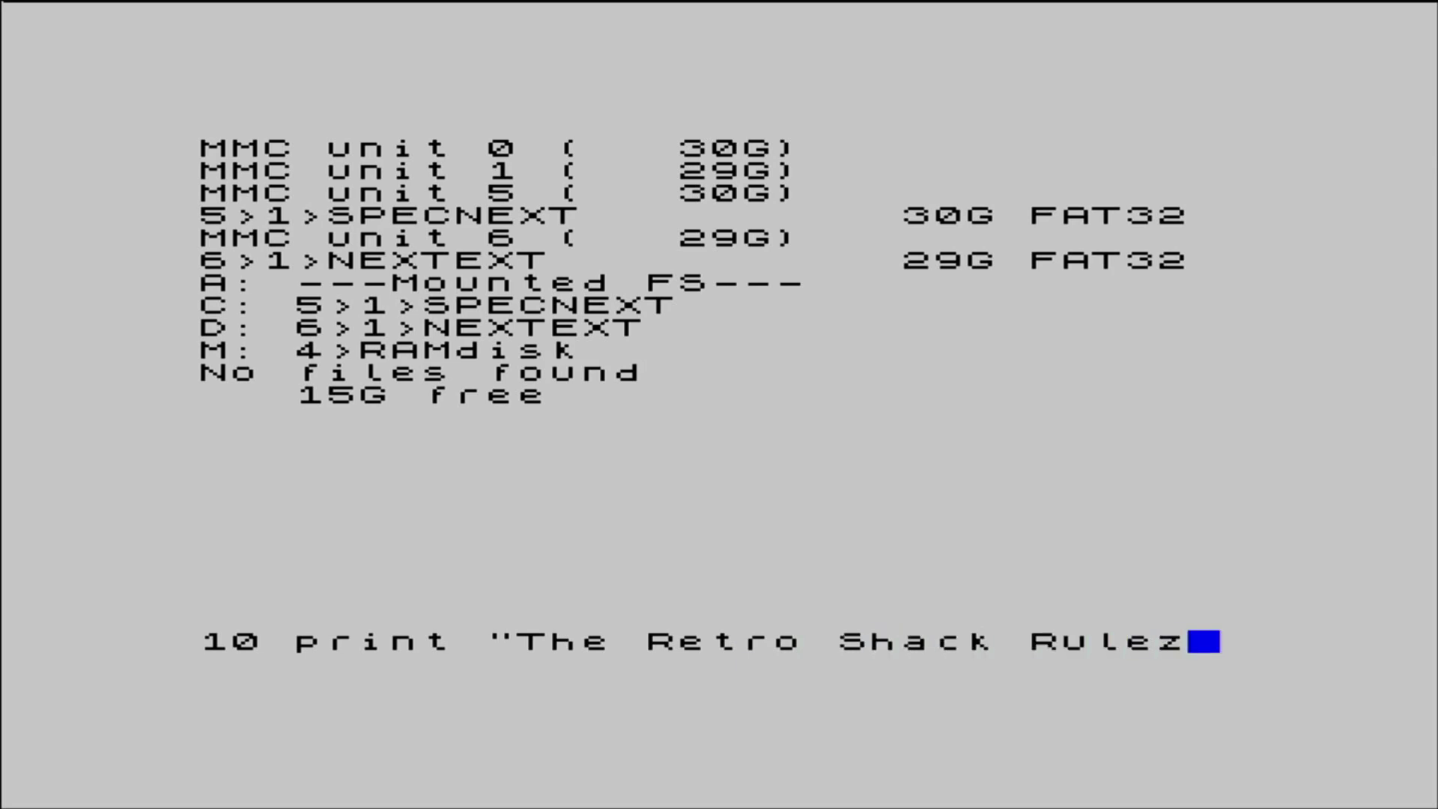
{"action": "type", "text": "\"run"}
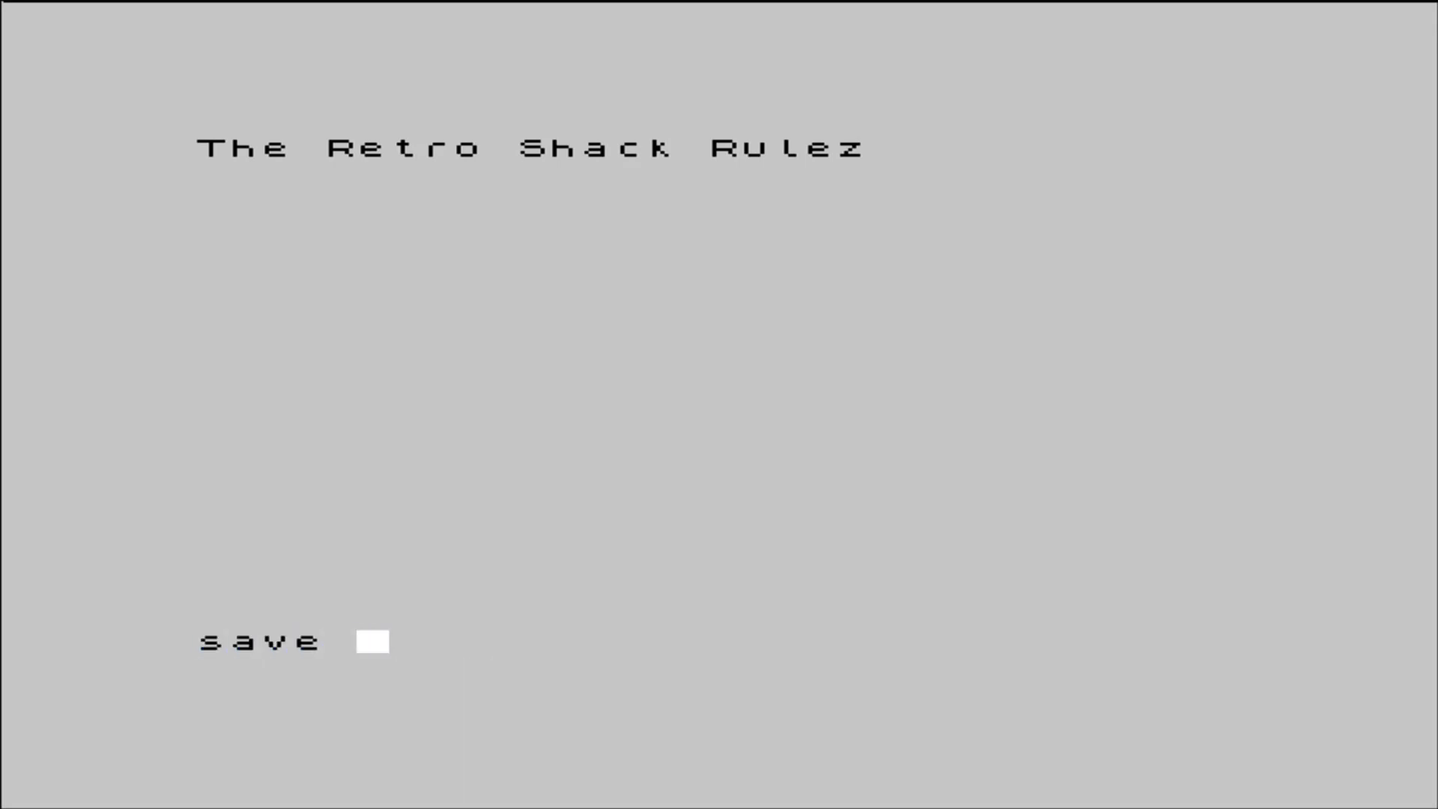
Save the BASIC program to the current drive as Rulez.bas
{"action": "type", "text": "\""}
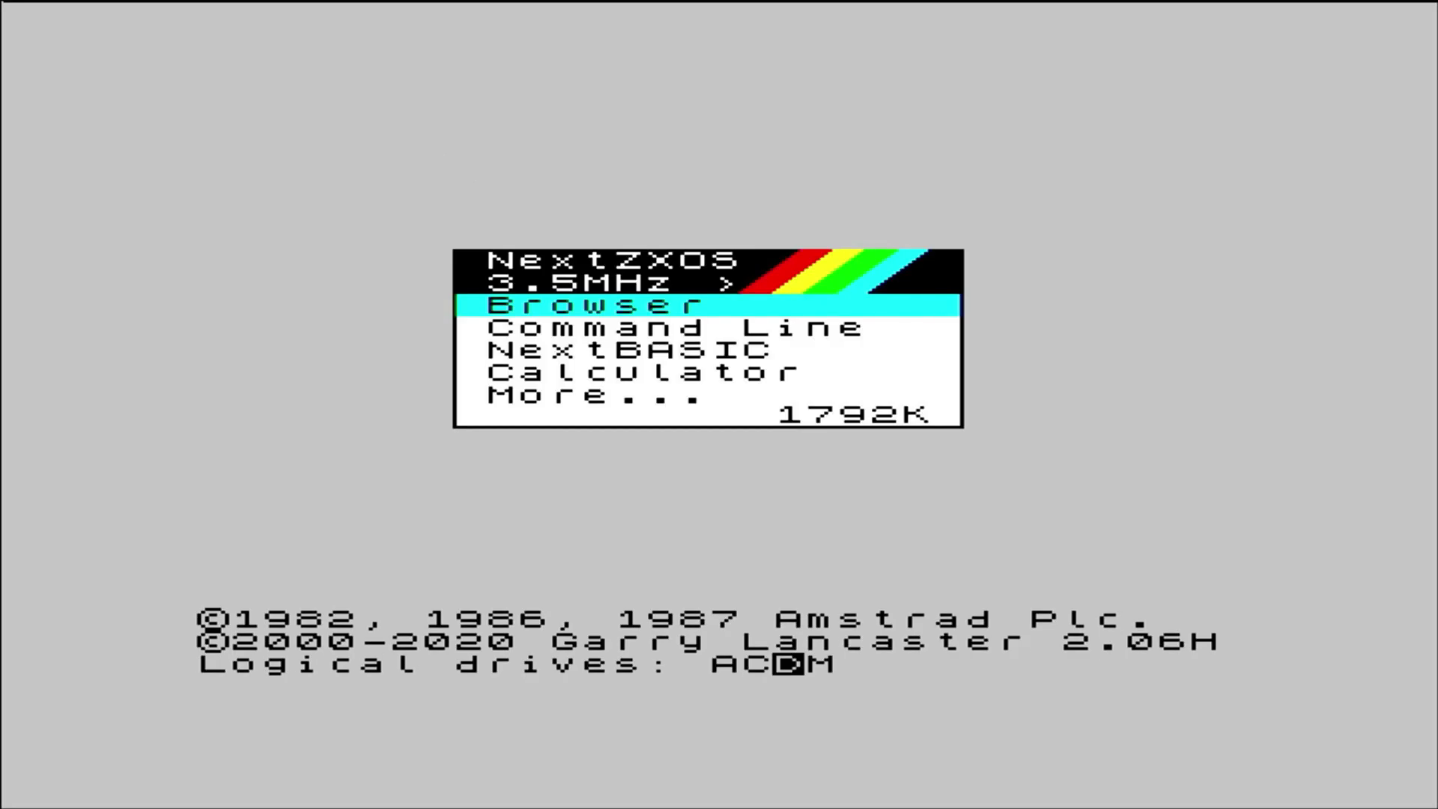
Return to the command line and load the saved program rulez.bas
{"action": "key", "text": "Down"}
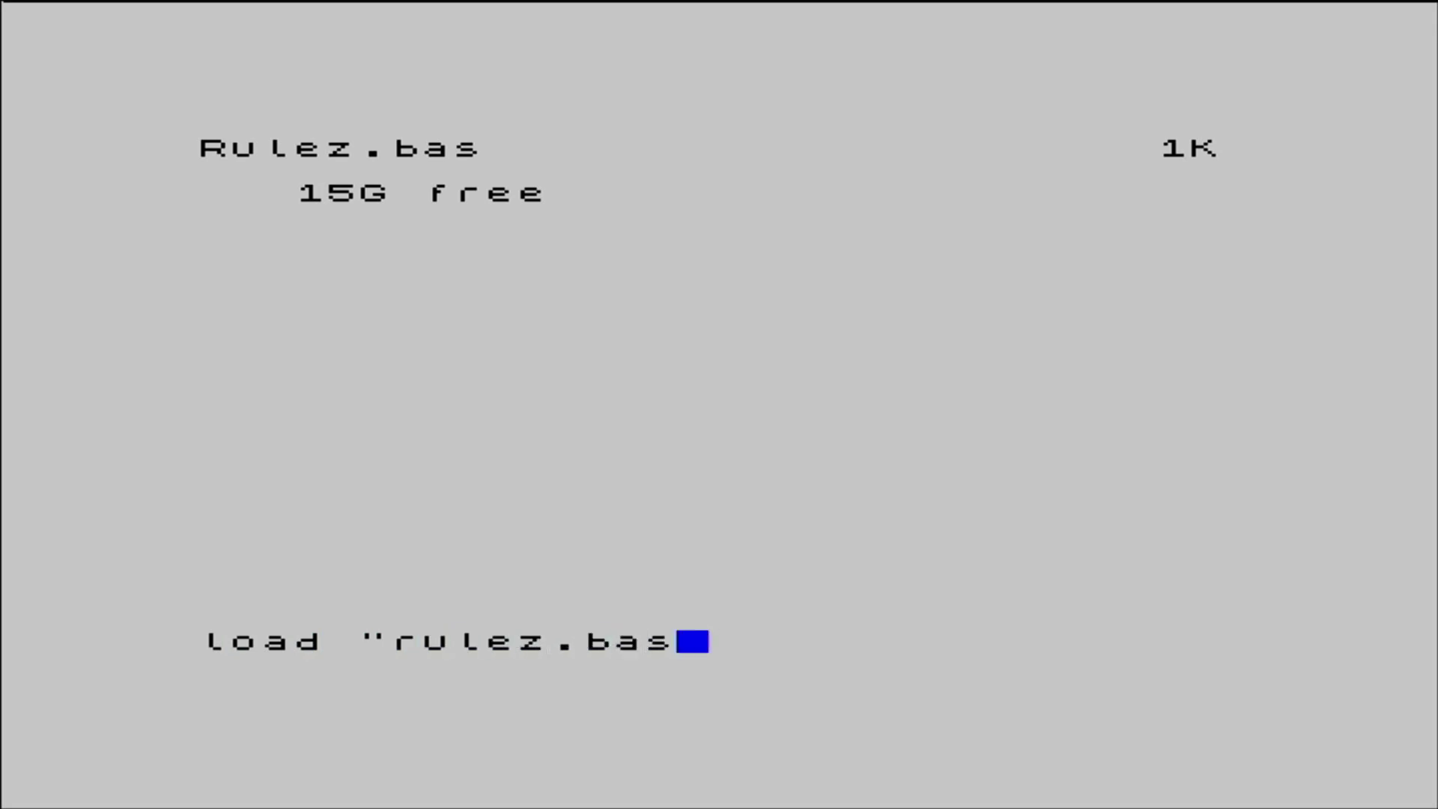
{"action": "type", "text": "\""}
{"action": "key", "text": "Return"}
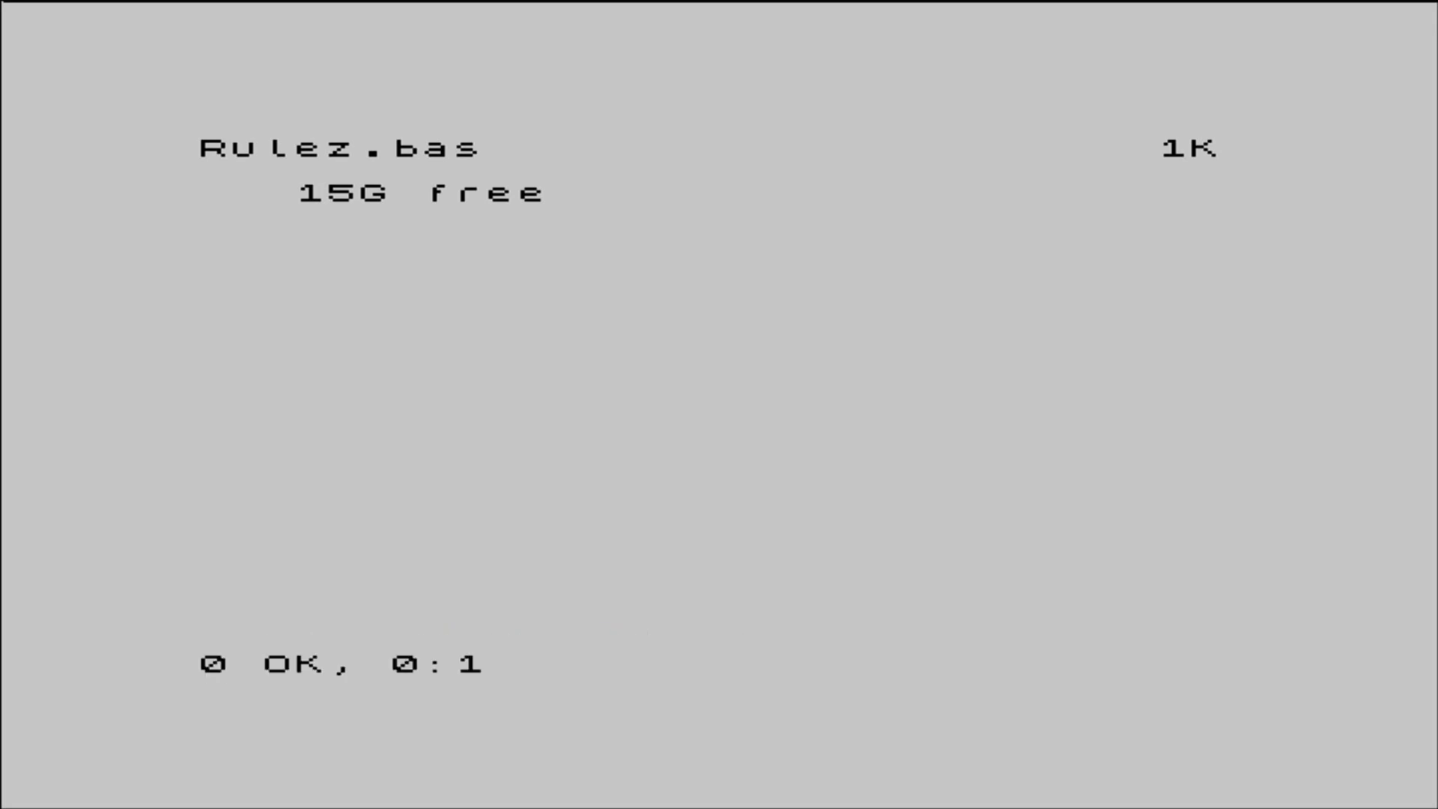
List the loaded program and run it
{"action": "type", "text": "list"}
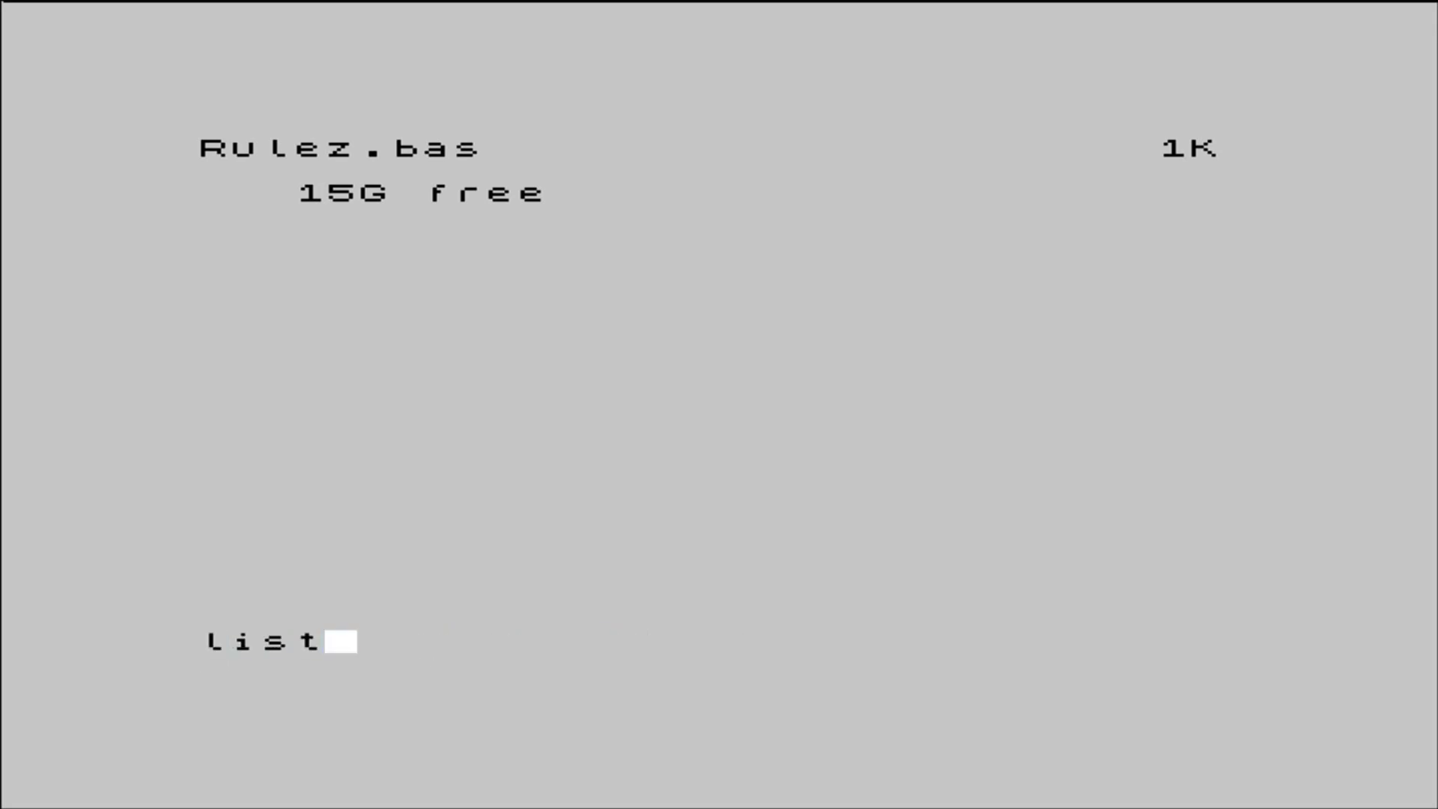
{"action": "key", "text": "Return"}
{"action": "type", "text": "run"}
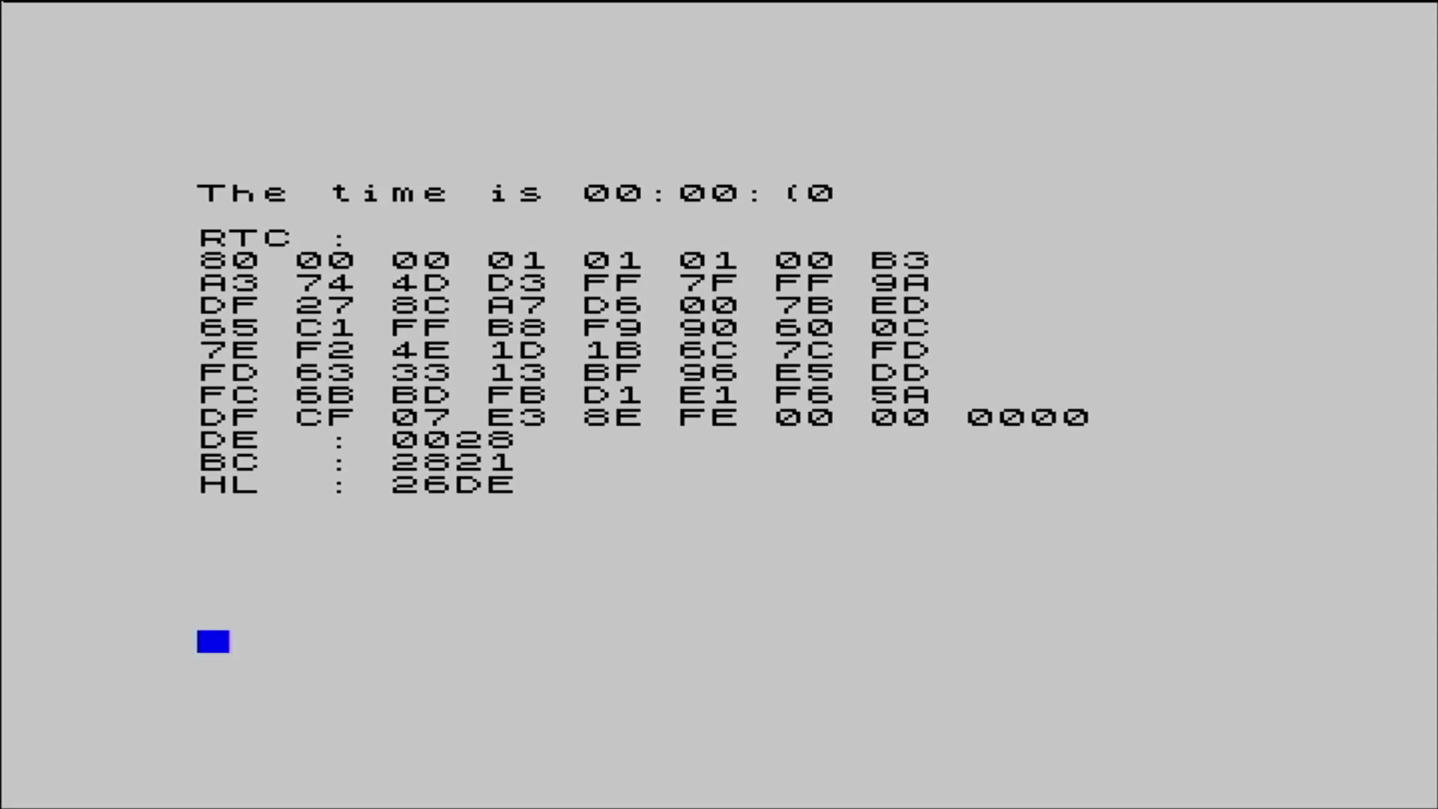
Set the real-time clock to 15:39:00 with the .time command
{"action": "type", "text": ".time \""}
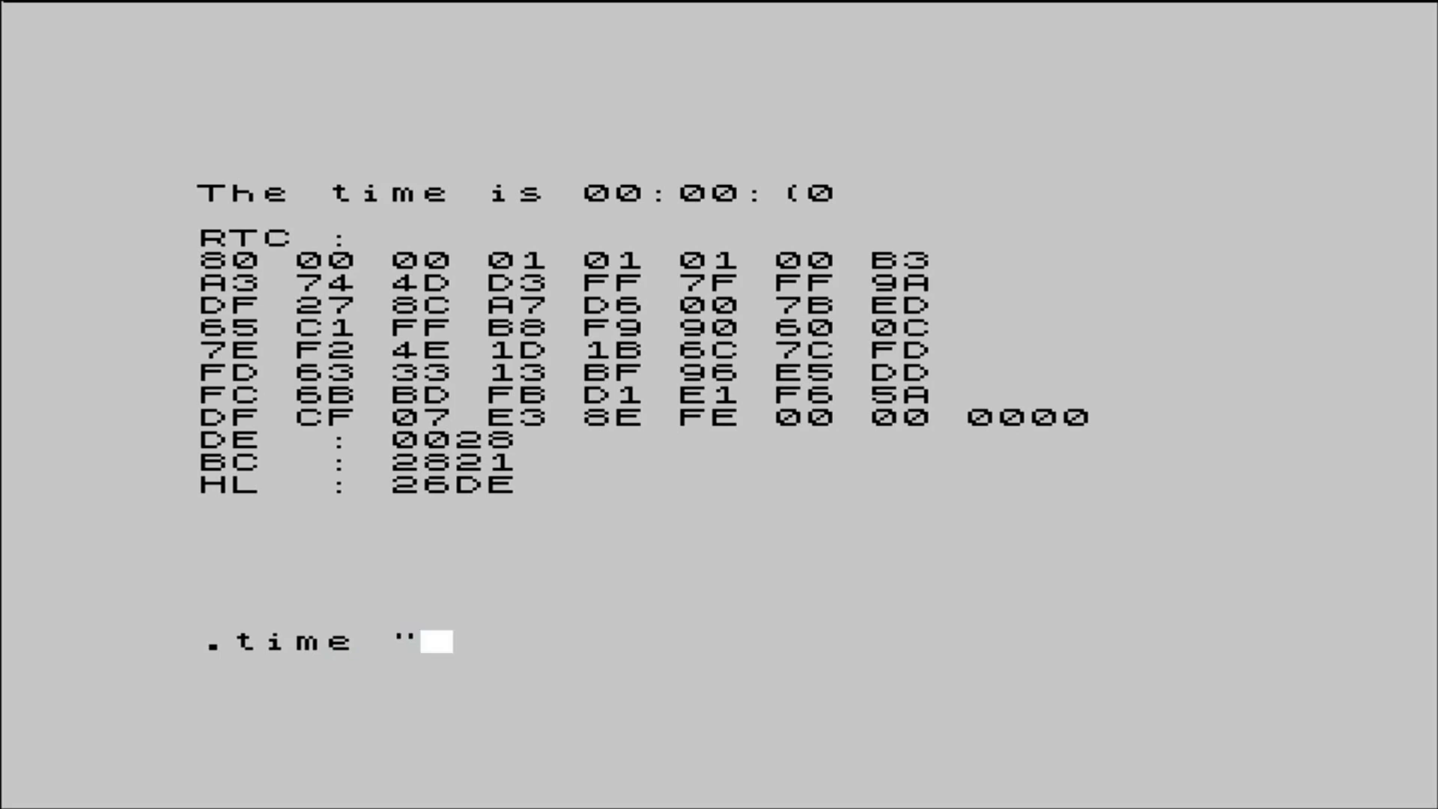
{"action": "type", "text": "15:39:00\""}
{"action": "key", "text": "Return"}
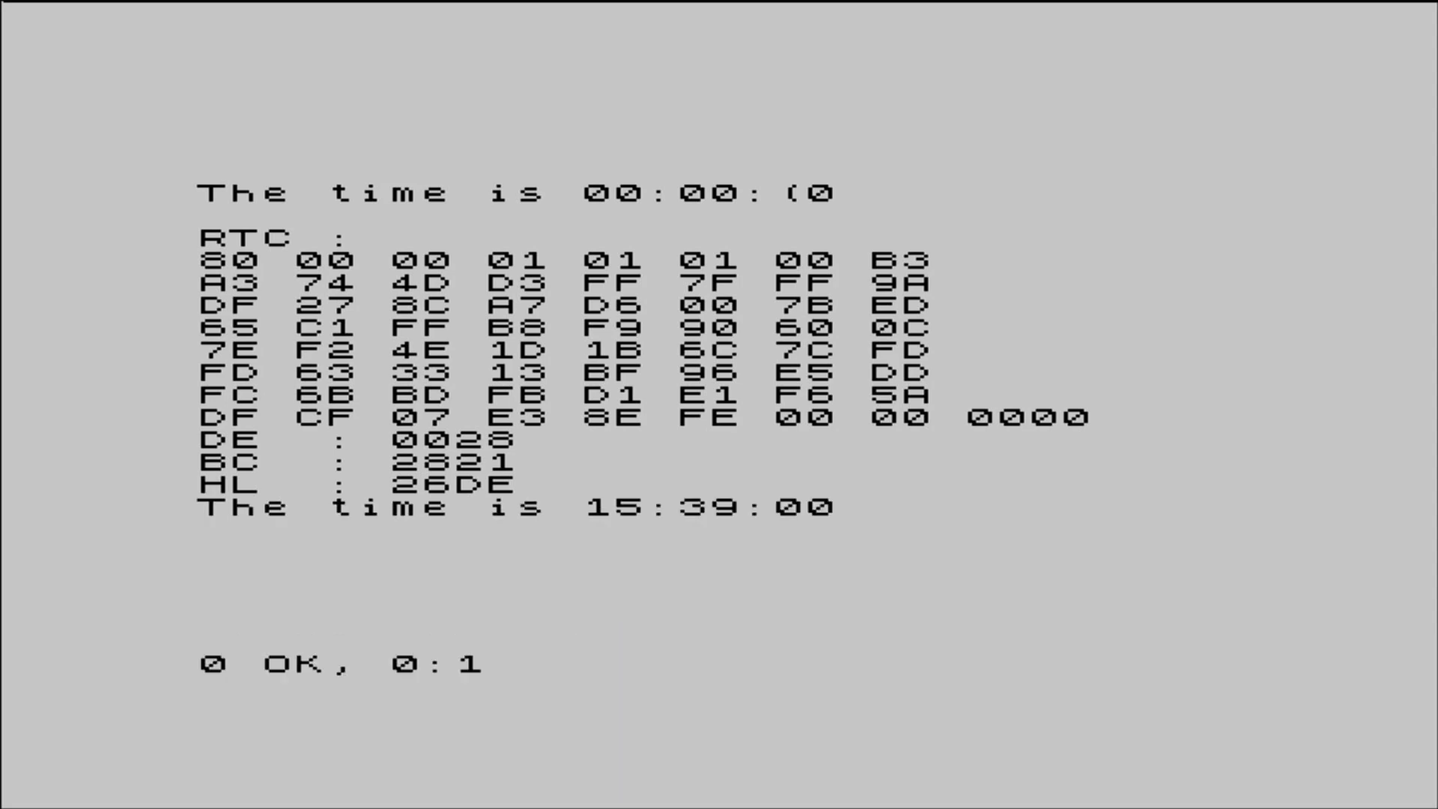
Set the system date to 10/01/2021 with the .date command
{"action": "type", "text": ".date \""}
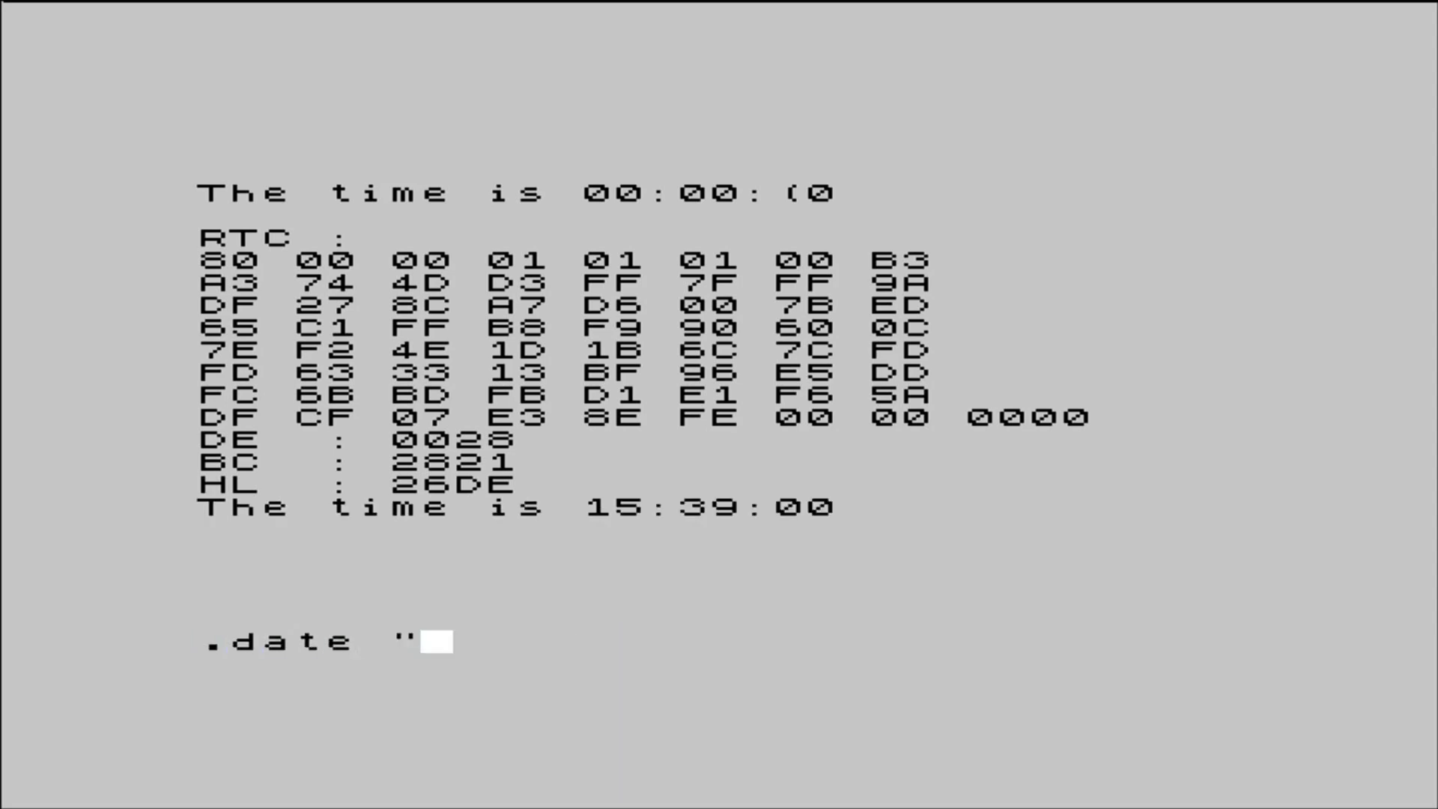
{"action": "type", "text": "10/01/2021"}
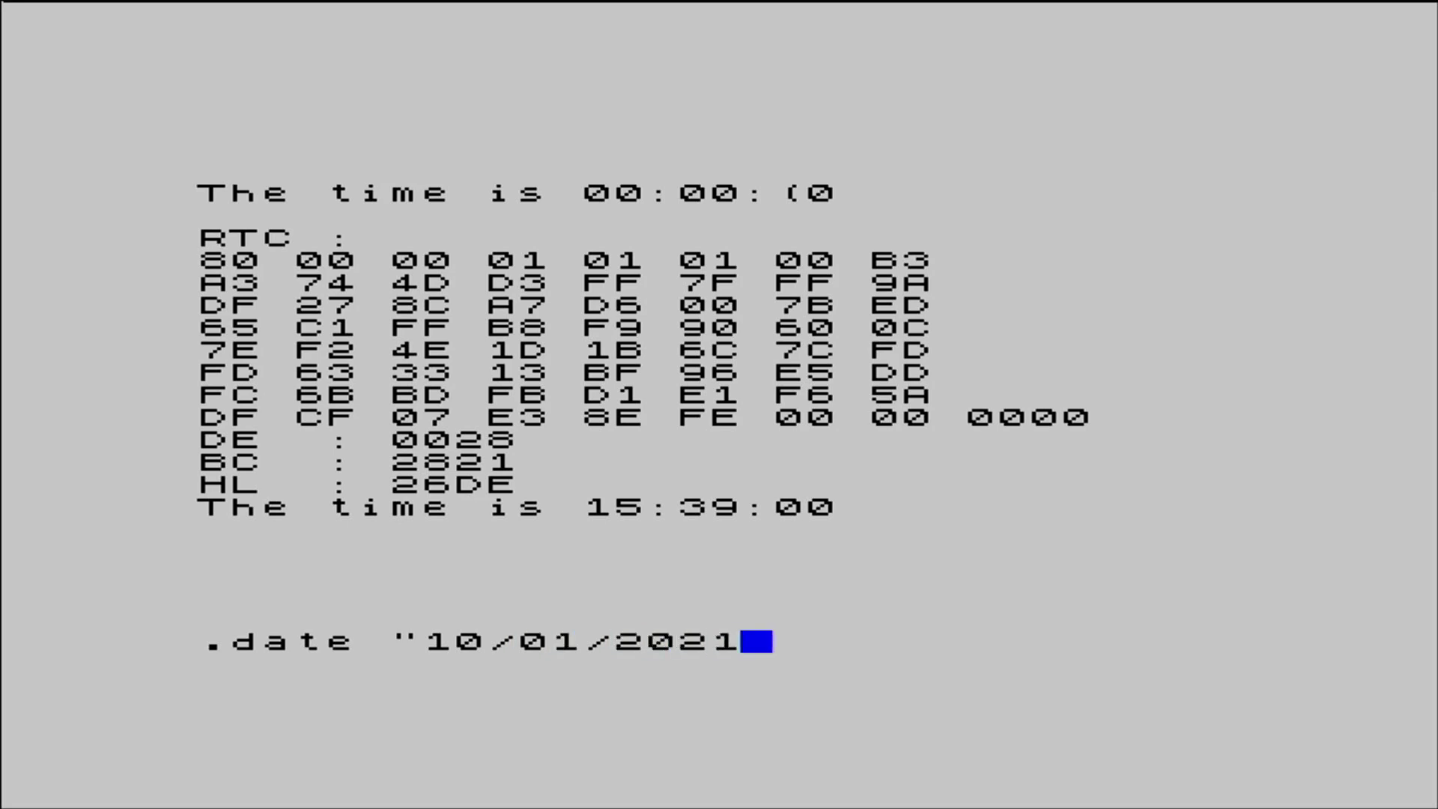
{"action": "type", "text": "\""}
{"action": "key", "text": "Return"}
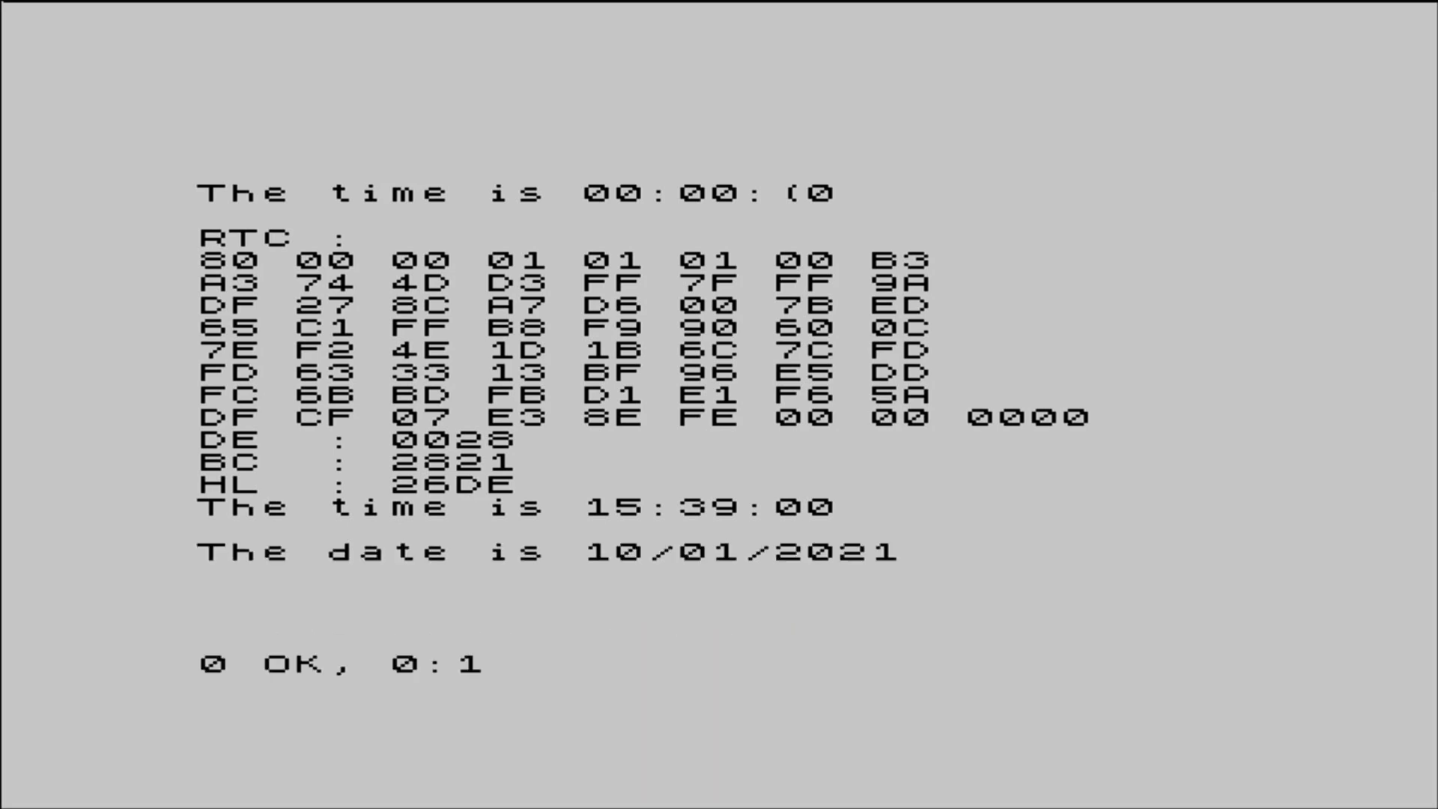
Check the clock display in the options menu, then choose Exit
{"action": "key", "text": "shift+1"}
{"action": "key", "text": "Down"}
{"action": "key", "text": "Down"}
{"action": "key", "text": "Down"}
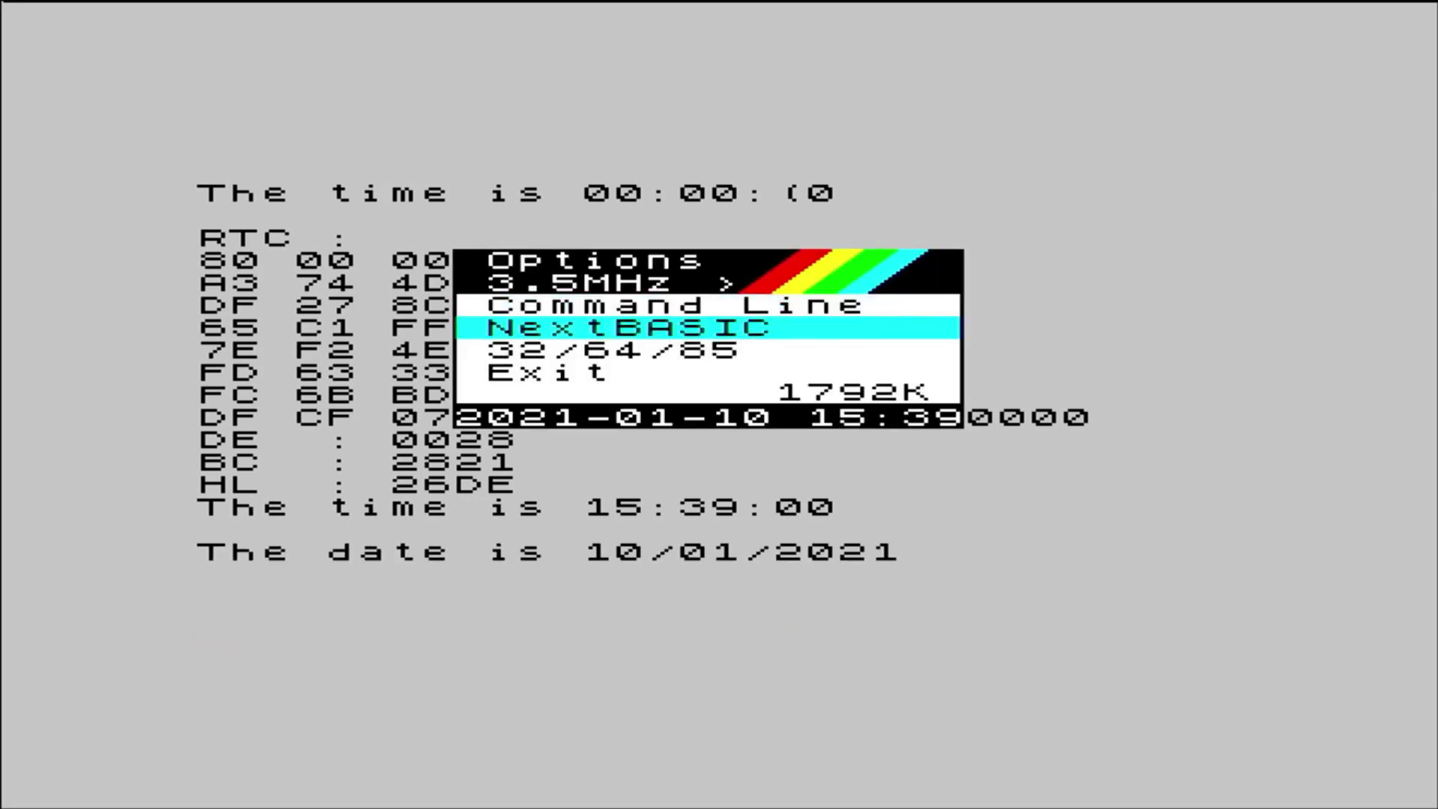
{"action": "key", "text": "Return"}
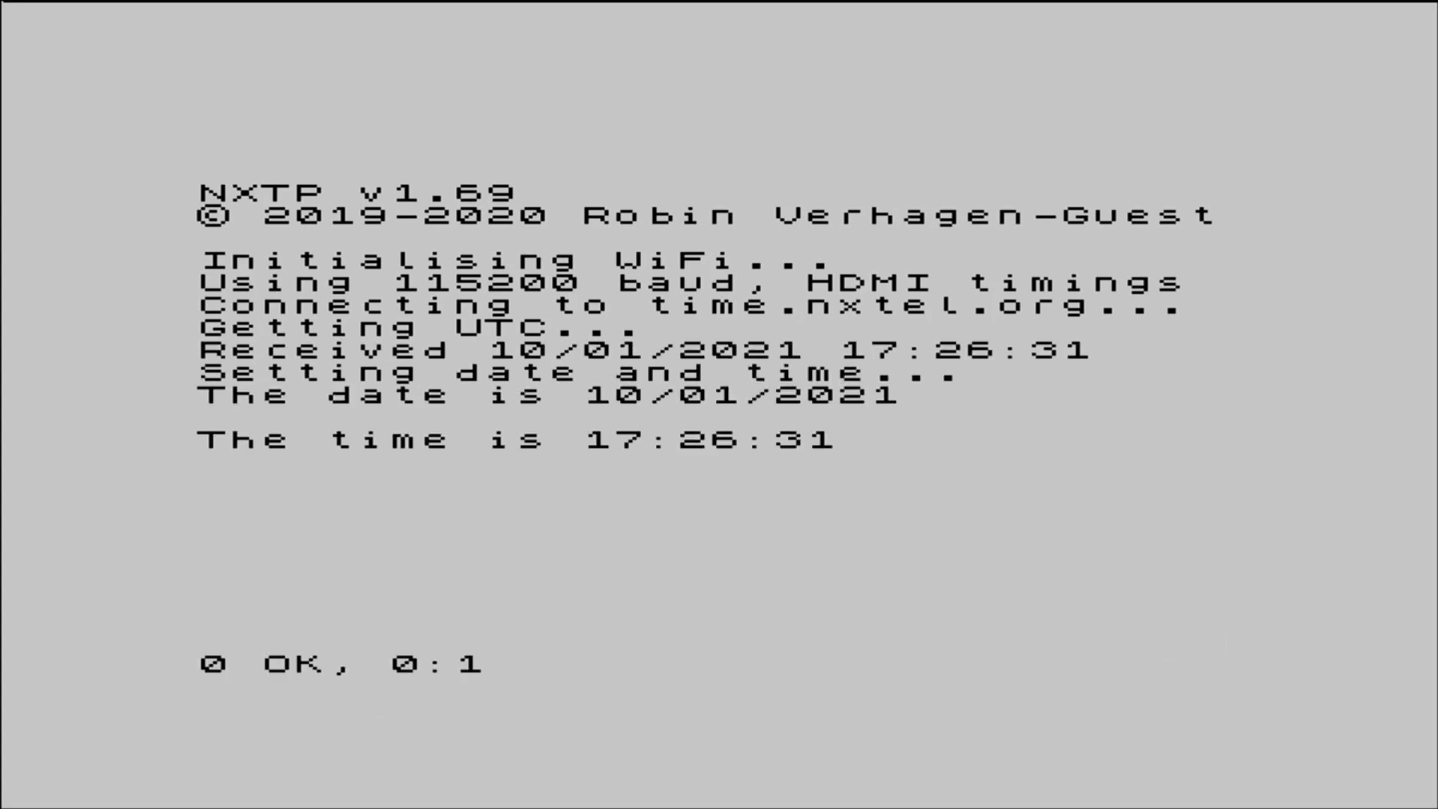
Reopen the options menu to check the date and time synchronised by NXTP
{"action": "key", "text": "Return"}
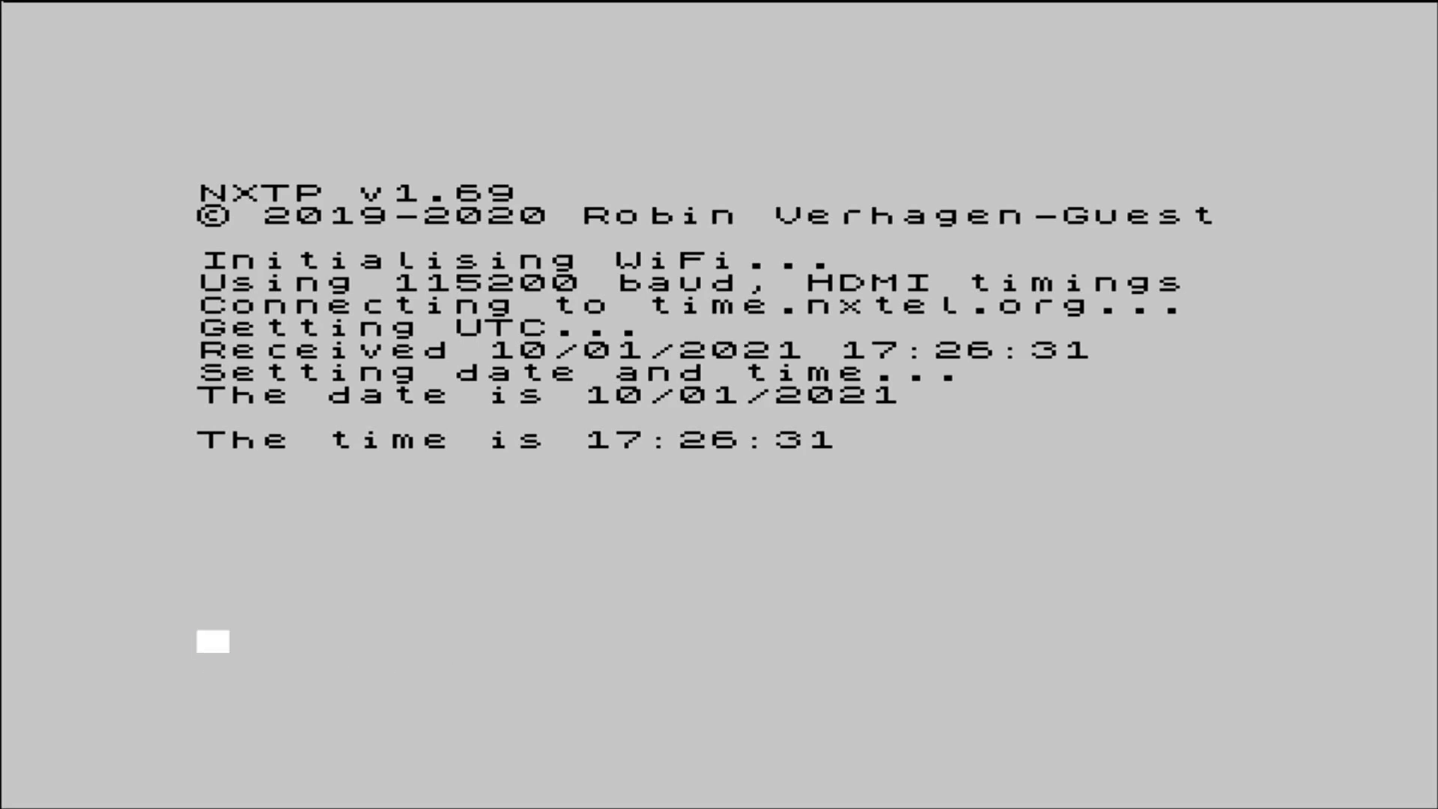
{"action": "key", "text": "shift+1"}
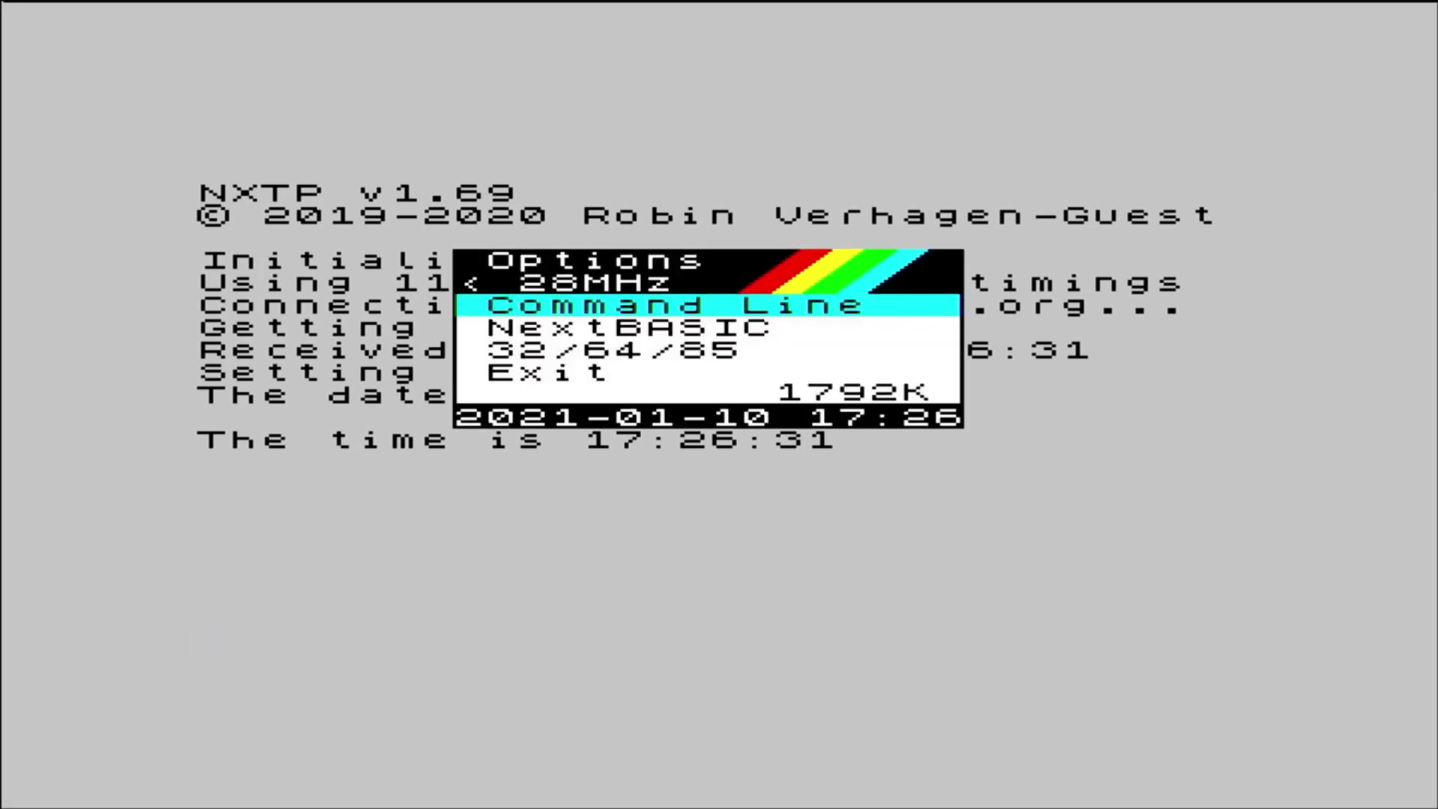